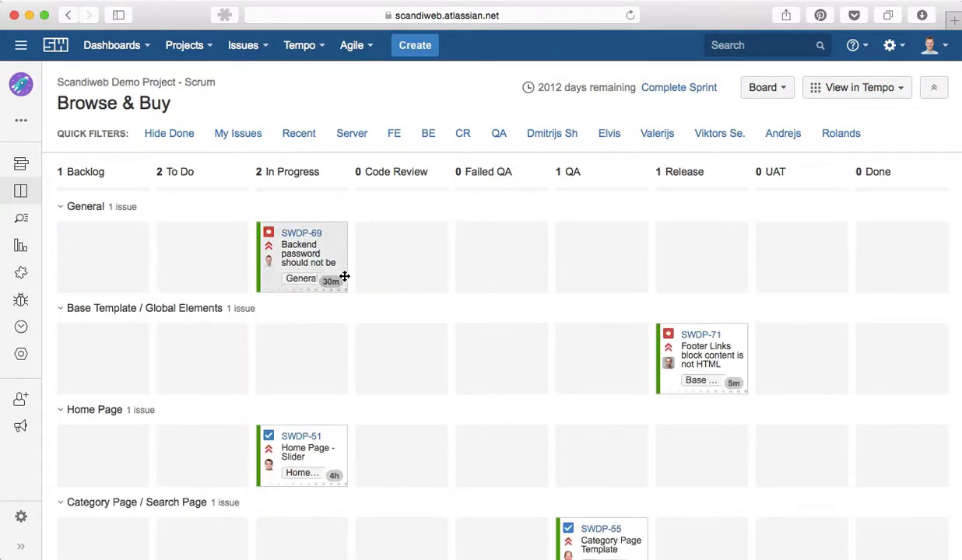
Open issue SWDP-69's detail panel and scroll through its contents
scroll(555, 374, down, 3)
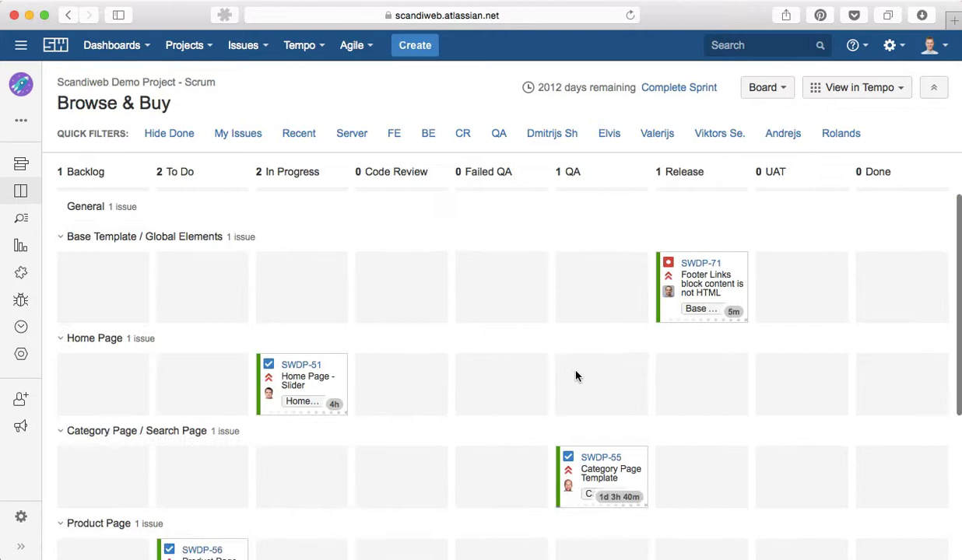
scroll(556, 374, up, 3)
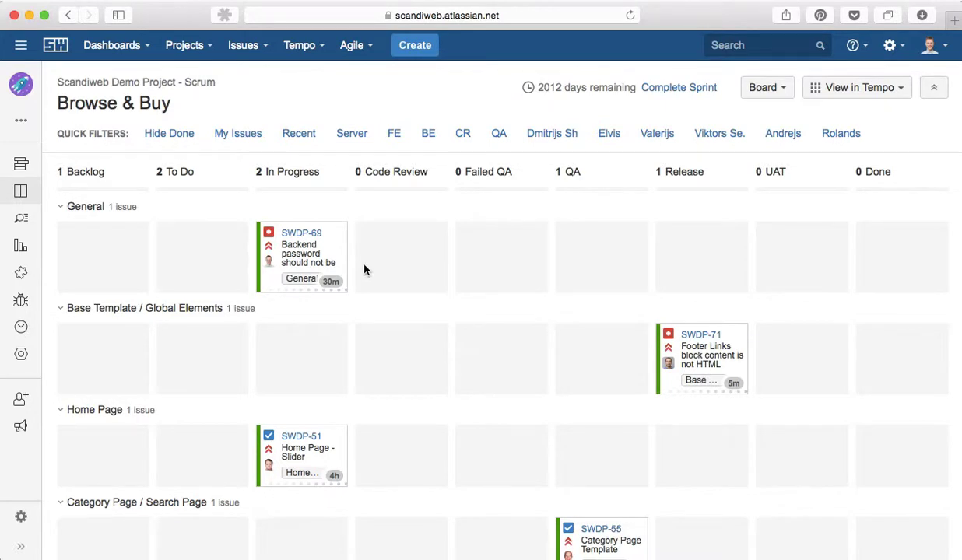
click(339, 264)
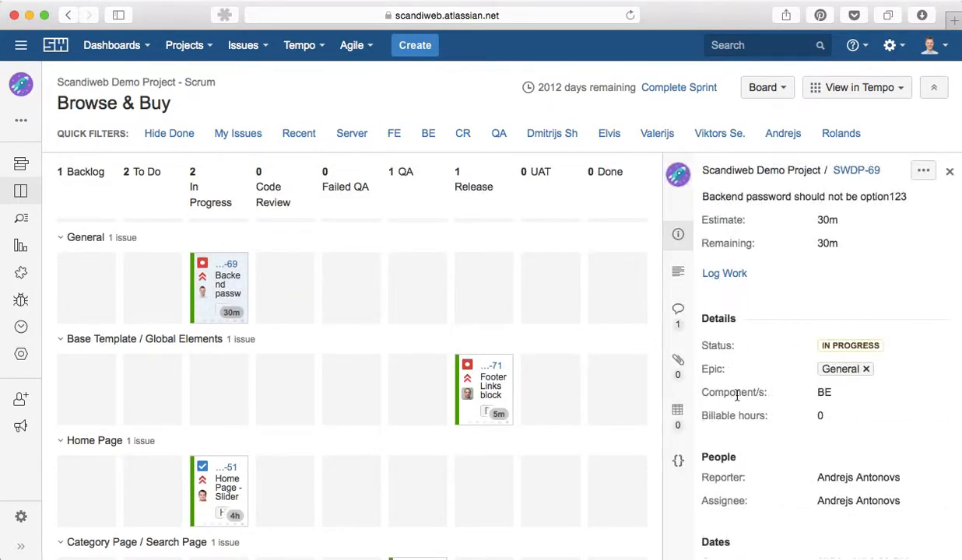
scroll(738, 396, down, 5)
scroll(747, 397, down, 3)
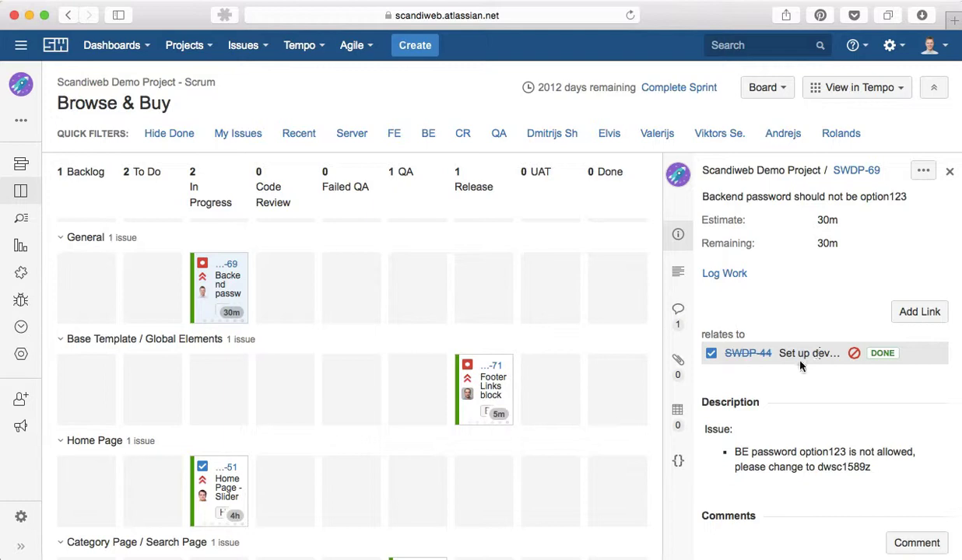
scroll(806, 399, down, 3)
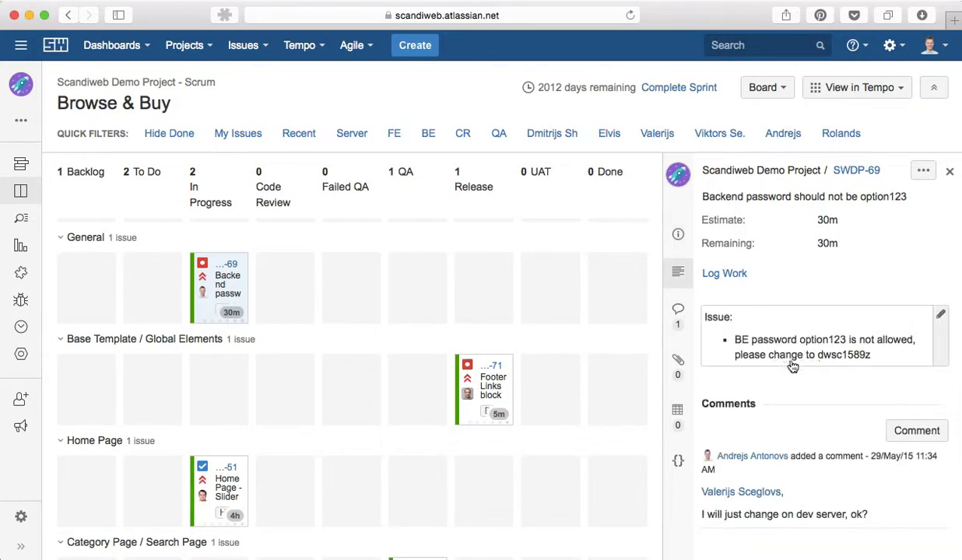
scroll(778, 404, down, 3)
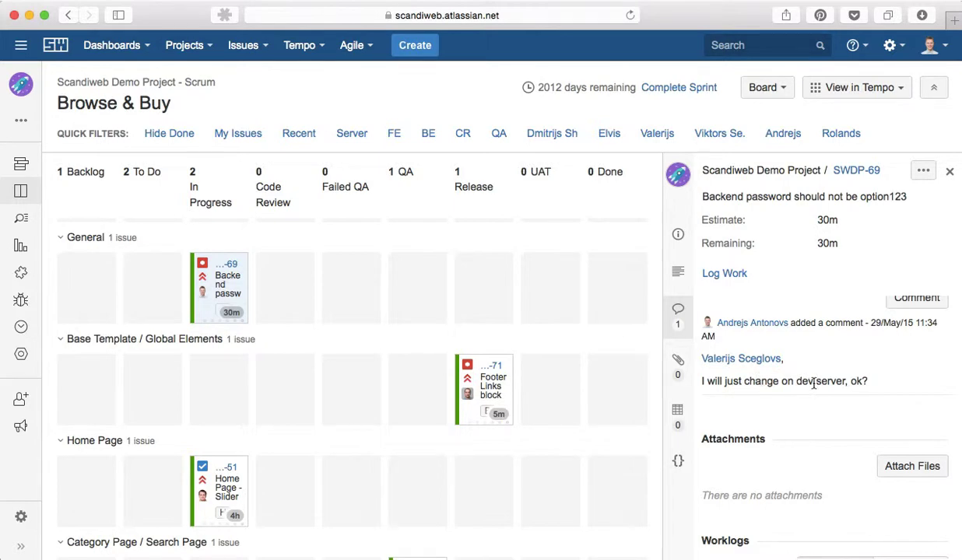
scroll(813, 383, up, 1)
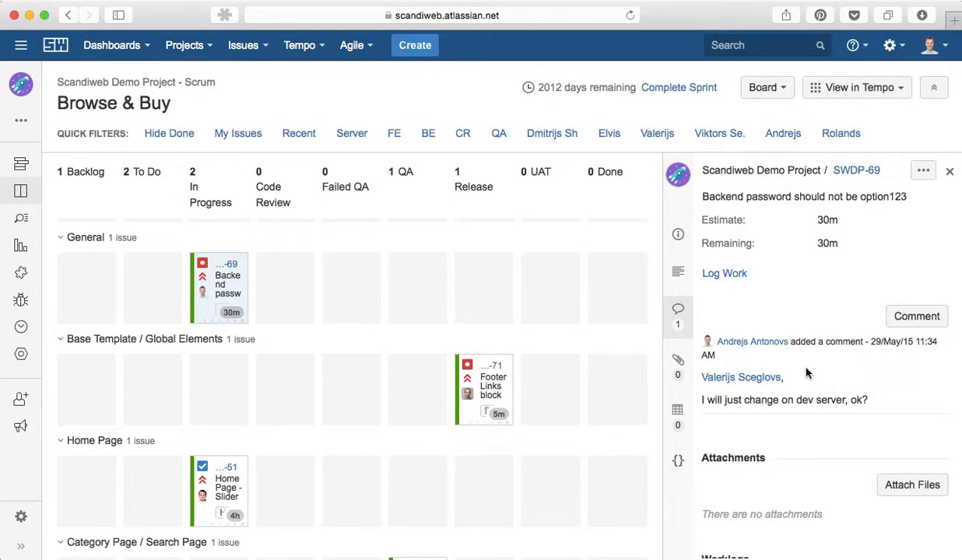
Close the SWDP-69 details, then move its card to Code Review and back to In Progress
click(950, 173)
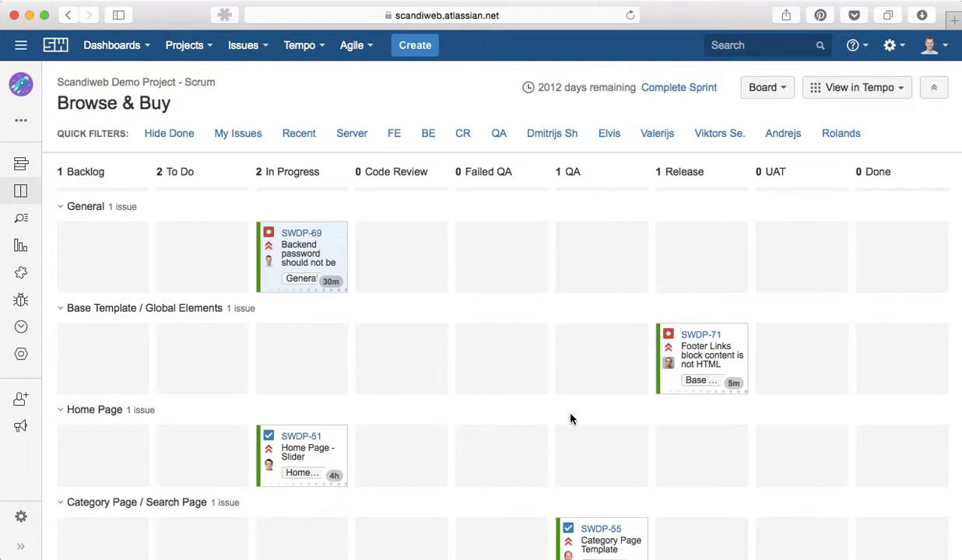
scroll(572, 418, down, 5)
scroll(524, 421, down, 2)
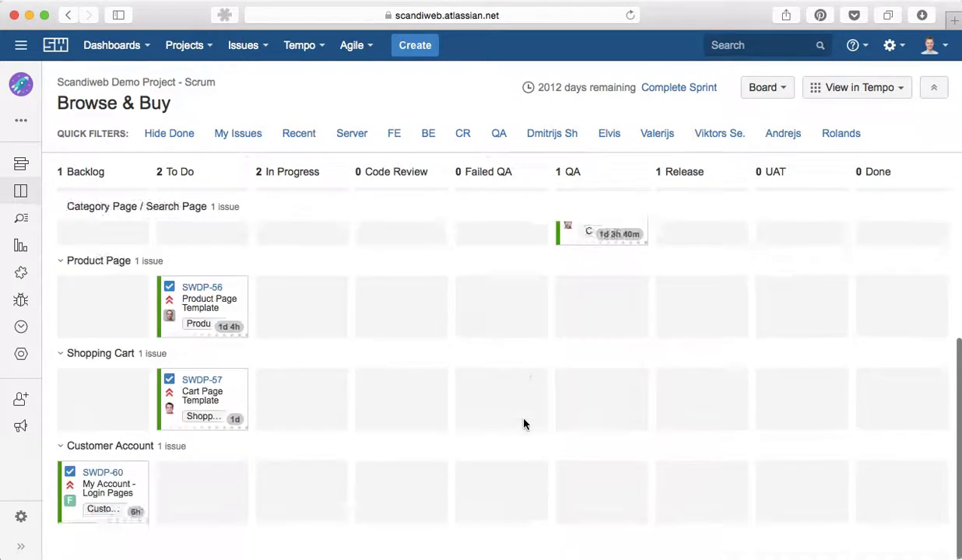
scroll(524, 422, up, 5)
scroll(433, 351, down, 2)
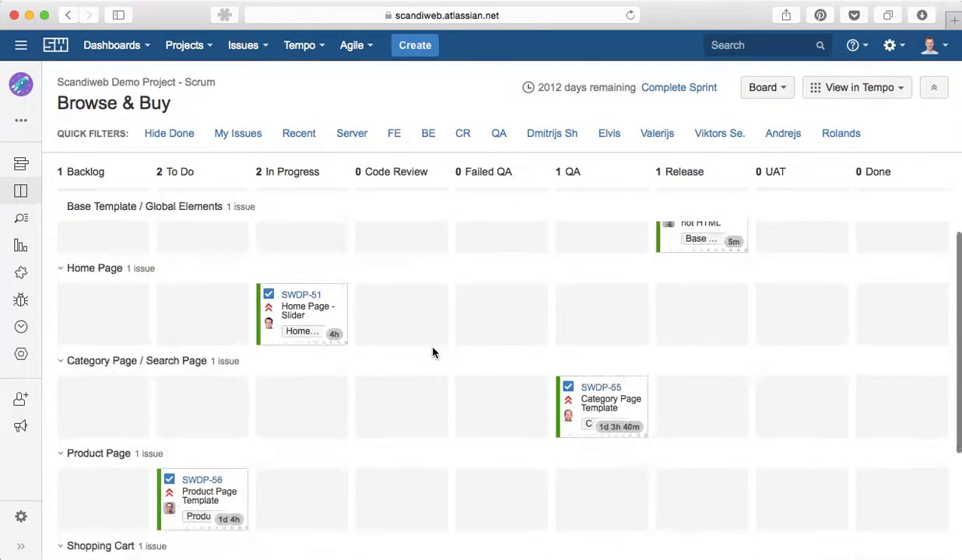
scroll(412, 327, up, 2)
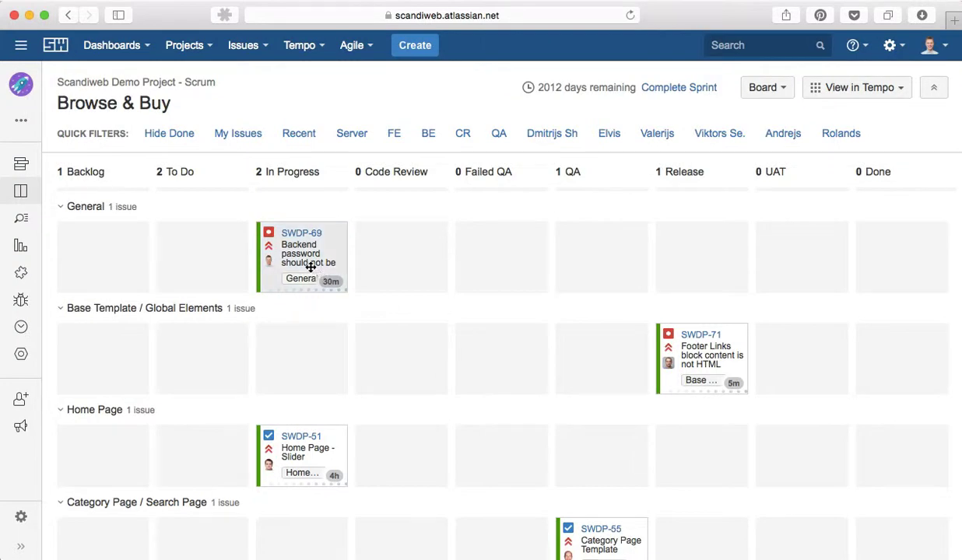
drag(310, 267, 395, 269)
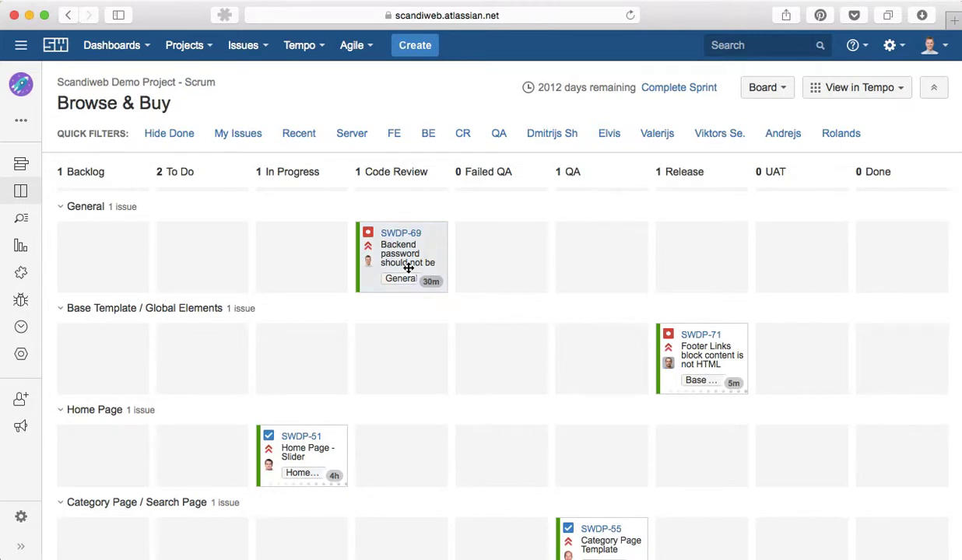
drag(408, 267, 342, 273)
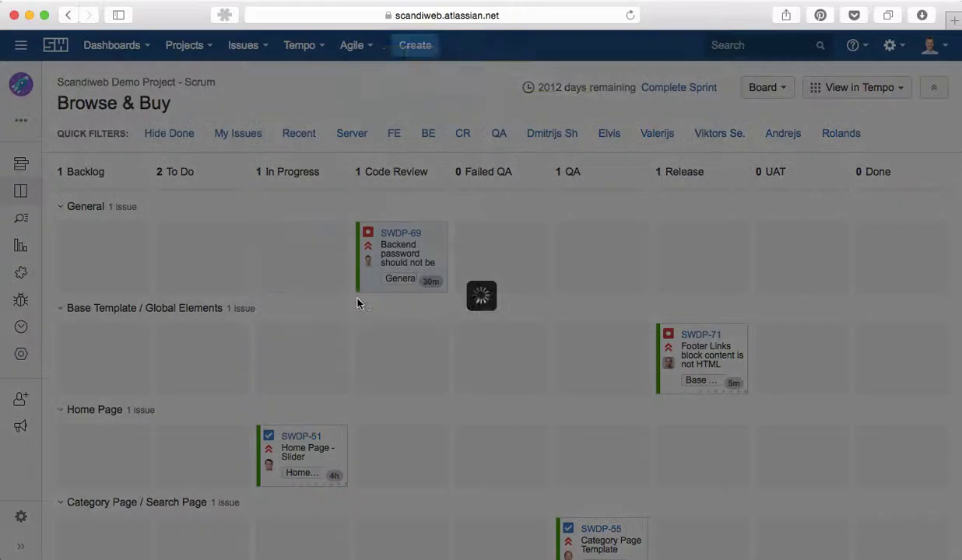
Open SWDP-55 Category Page Template's details and scroll through its description and comments
scroll(498, 413, down, 3)
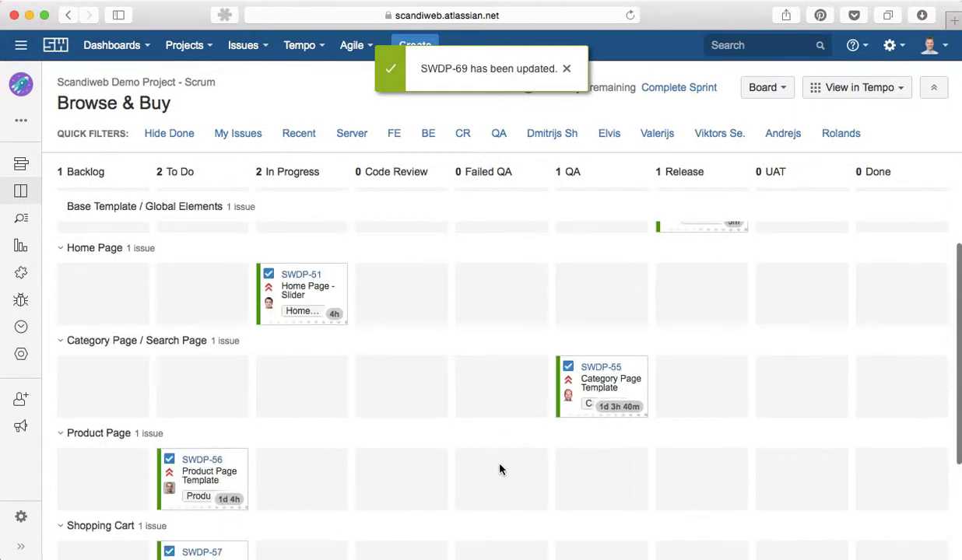
click(607, 393)
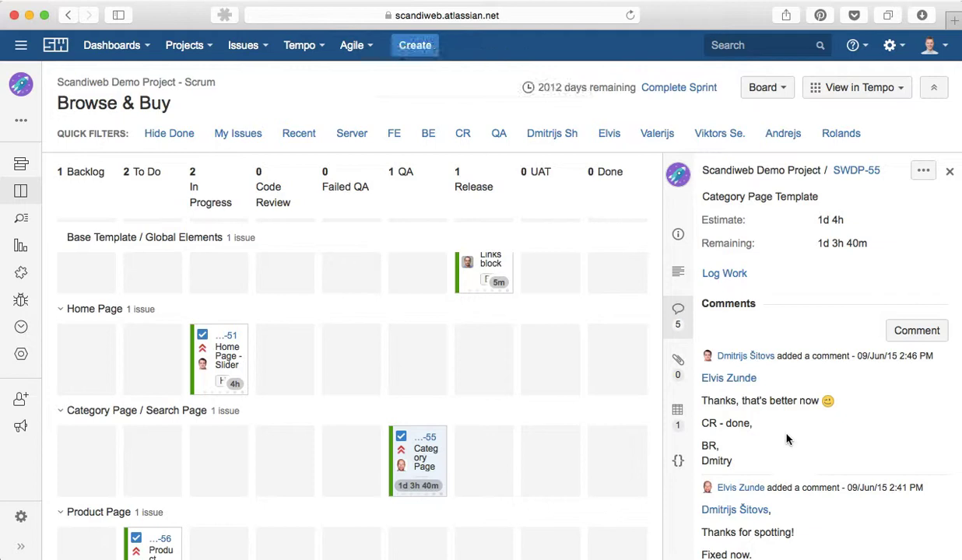
scroll(787, 440, down, 6)
scroll(786, 452, down, 3)
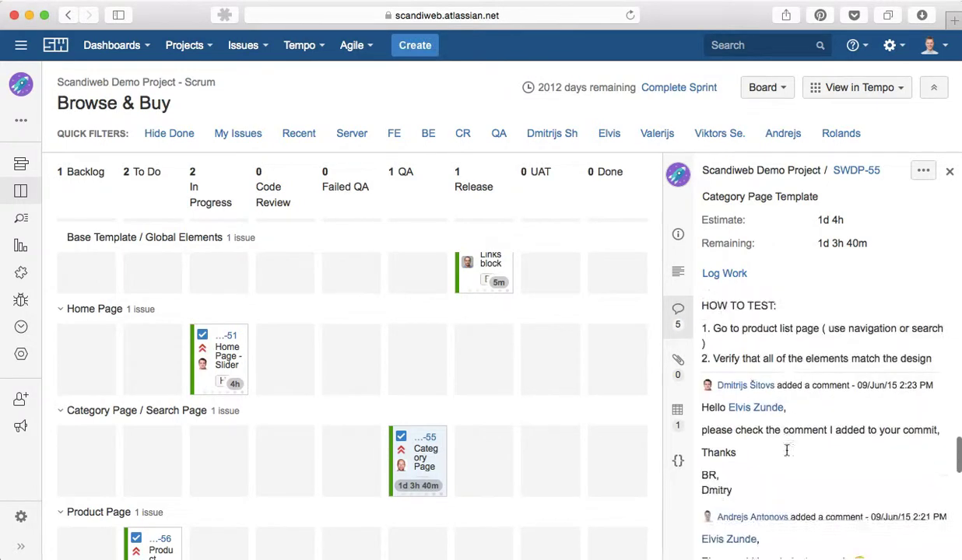
scroll(814, 465, down, 1)
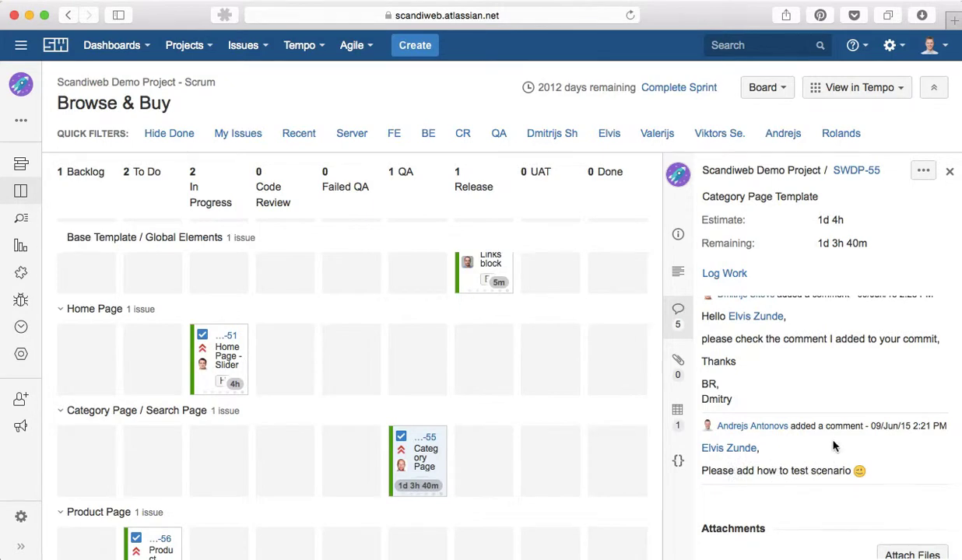
scroll(810, 459, up, 5)
scroll(804, 434, up, 1)
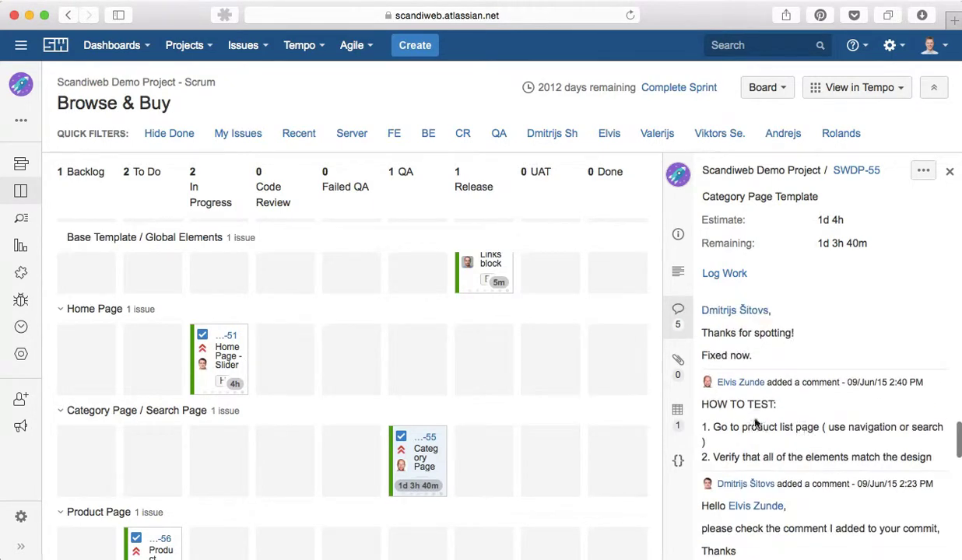
scroll(778, 427, up, 3)
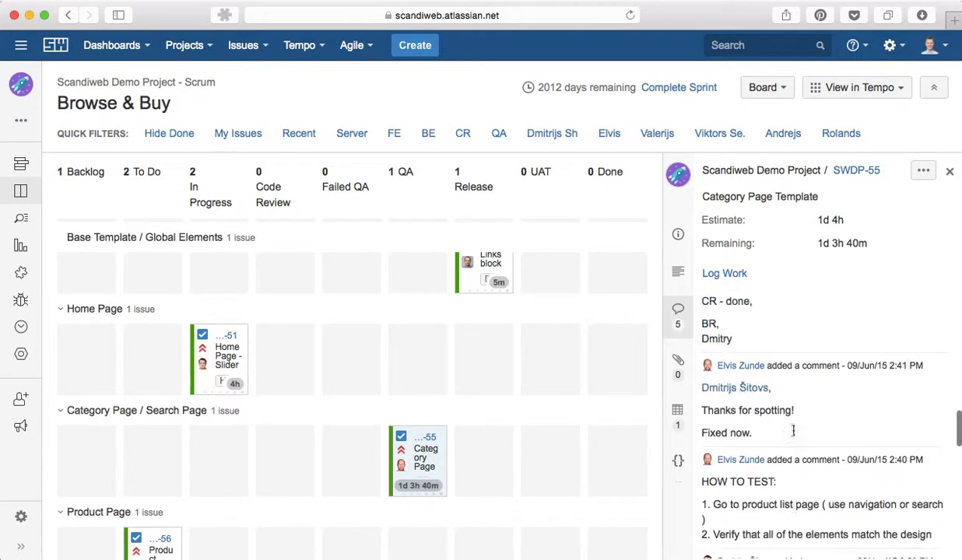
scroll(821, 397, up, 3)
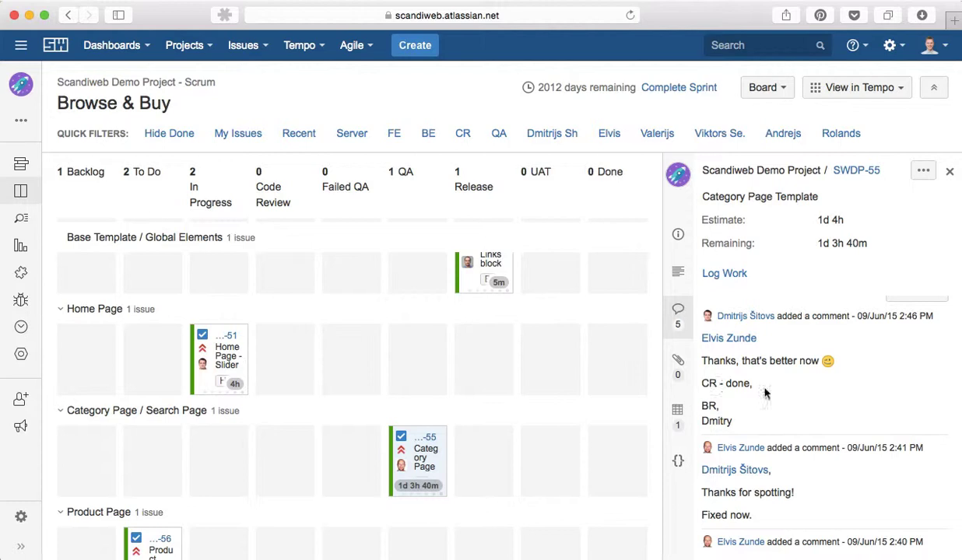
scroll(771, 393, up, 5)
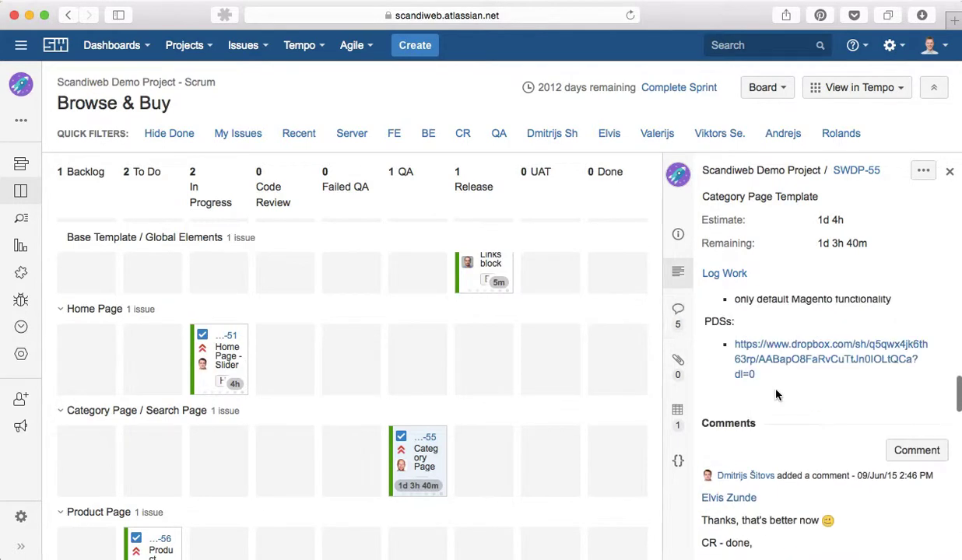
scroll(776, 396, down, 10)
Show SWDP-55's 2 linked commits and open commit e1d2c6c's Bitbucket page in a new tab
scroll(776, 395, down, 8)
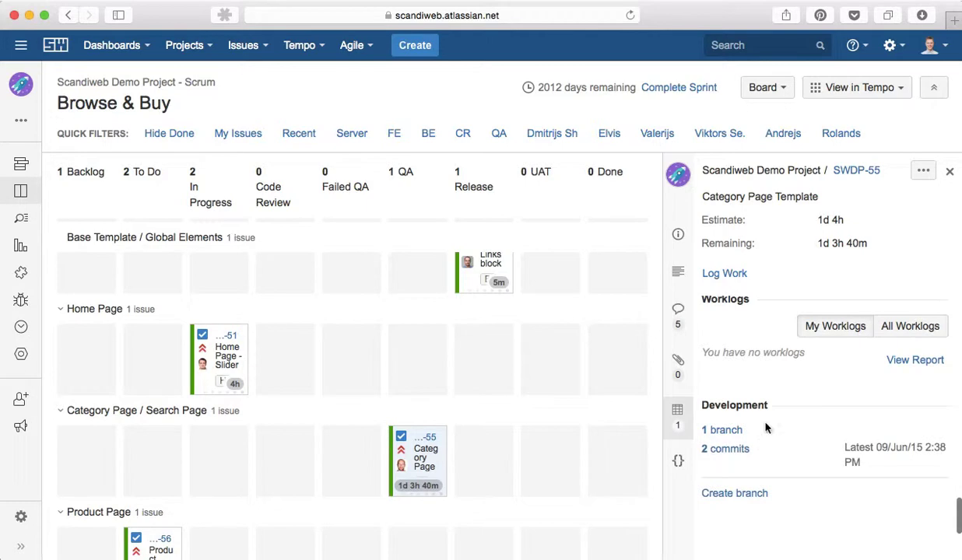
click(729, 450)
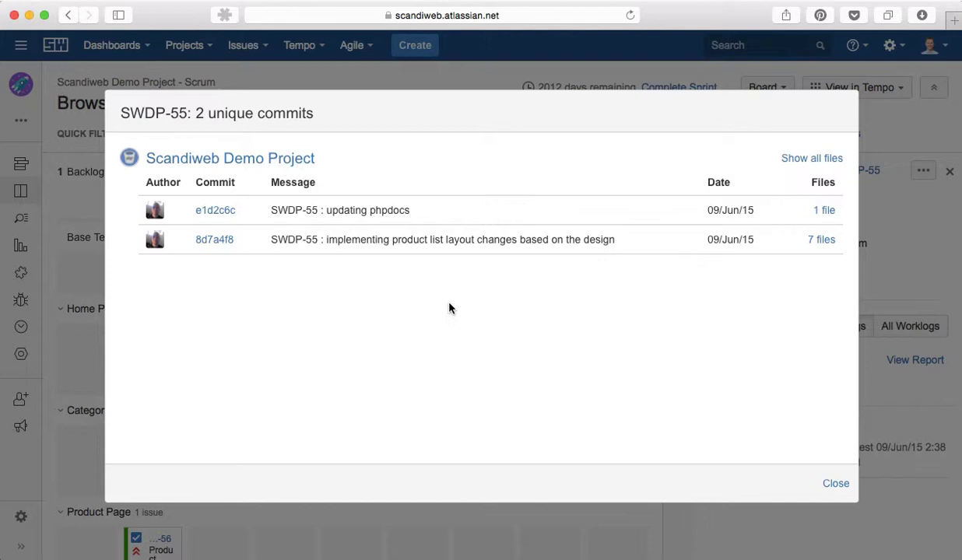
click(214, 212)
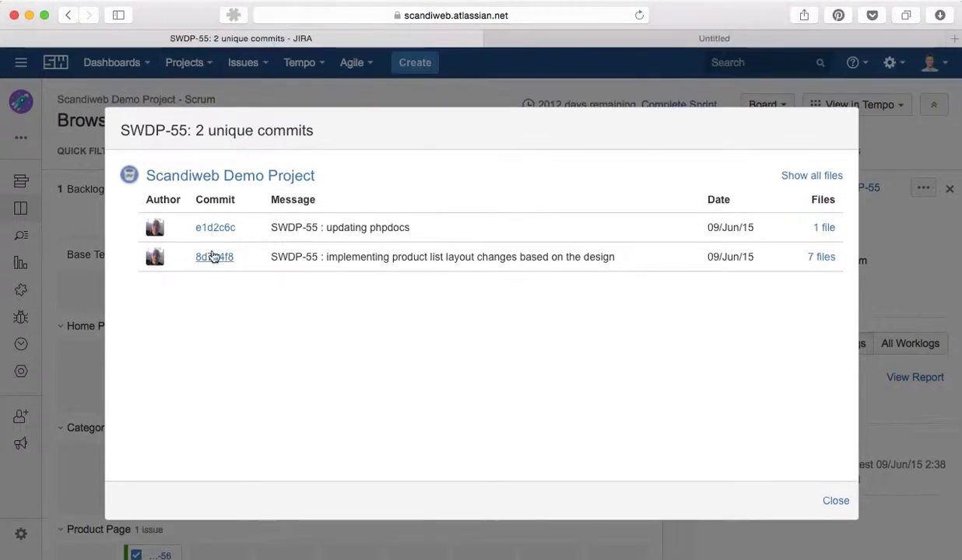
click(498, 39)
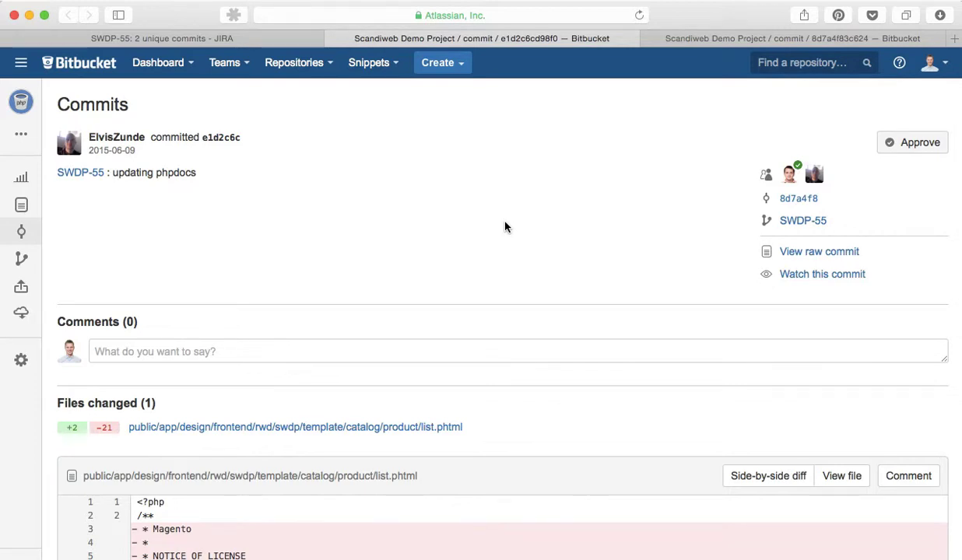
Review commit e1d2c6c's list.phtml changes in Bitbucket, then close the commit tabs with Cmd+W
scroll(506, 226, down, 10)
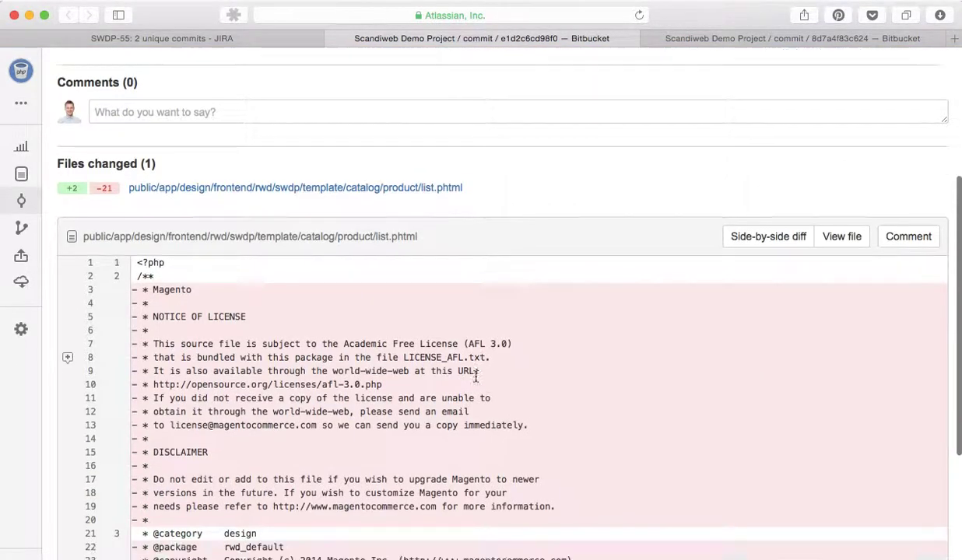
scroll(477, 381, up, 10)
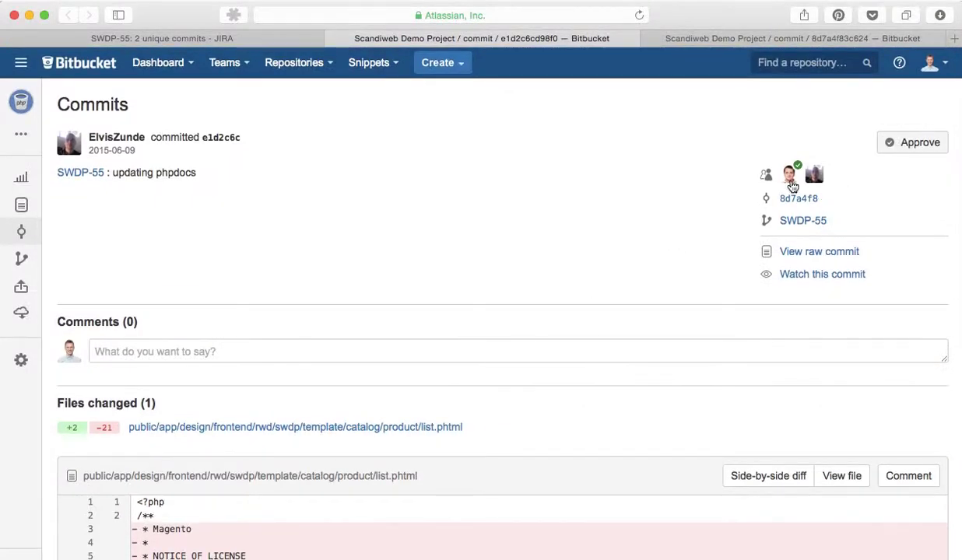
mouse_move(792, 186)
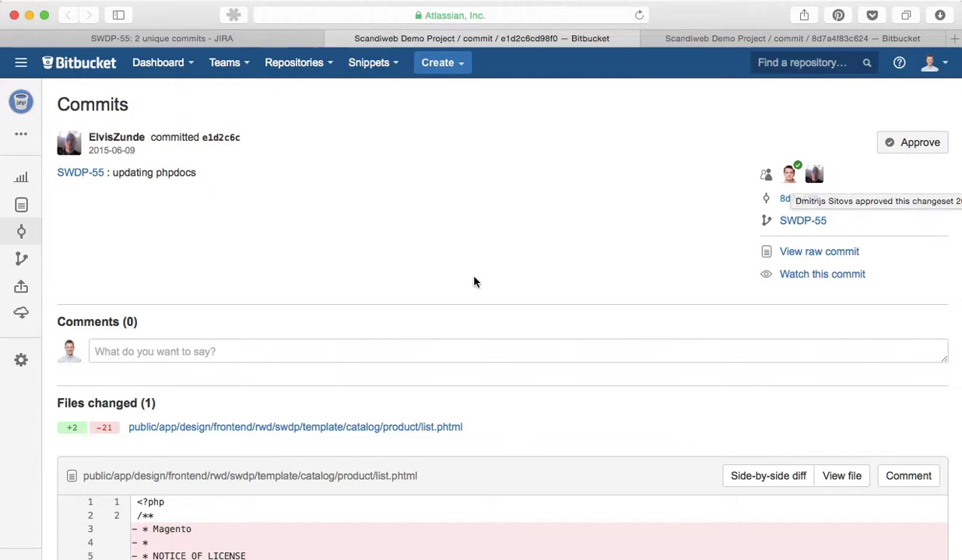
scroll(475, 282, down, 4)
scroll(474, 285, up, 4)
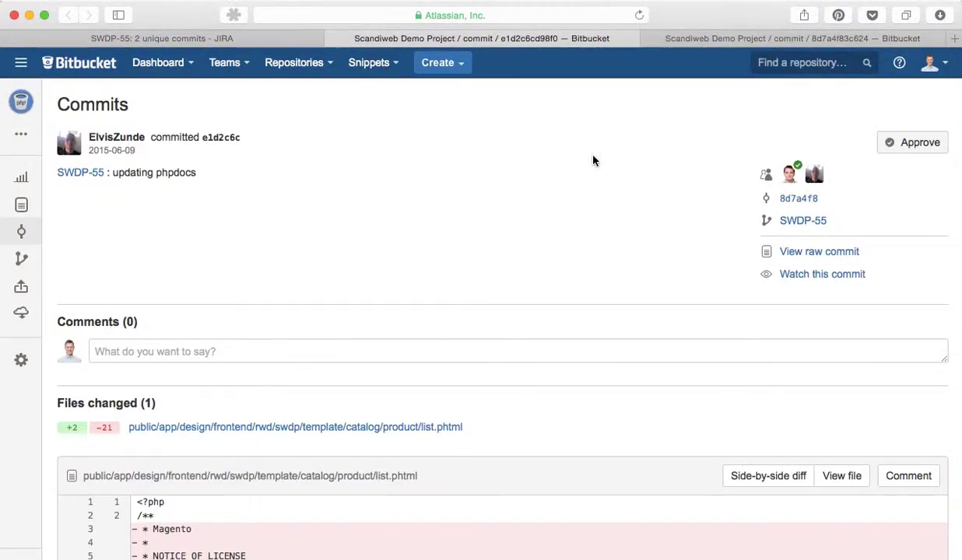
key(super+w)
key(super+w)
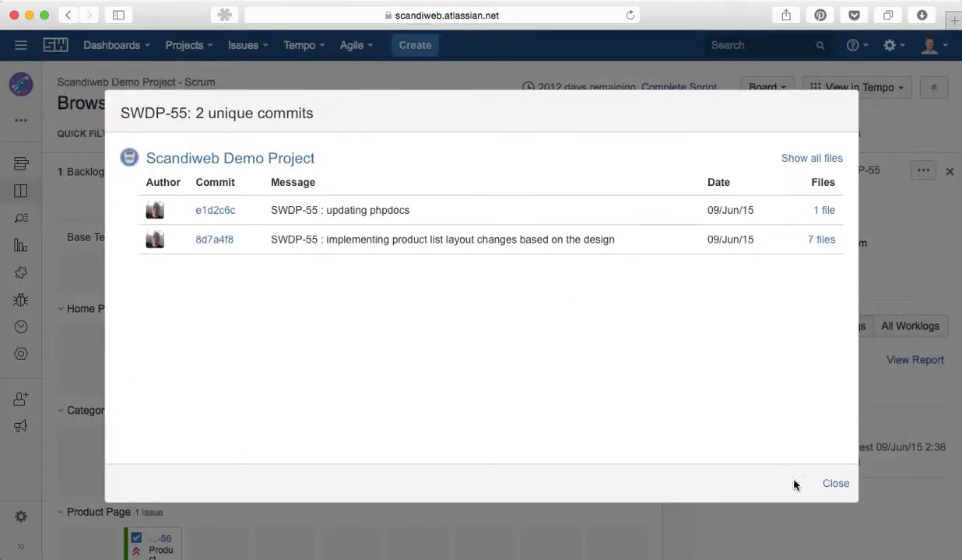
Close the SWDP-55 commits dialog and its detail panel, returning to the full Browse & Buy board
click(827, 485)
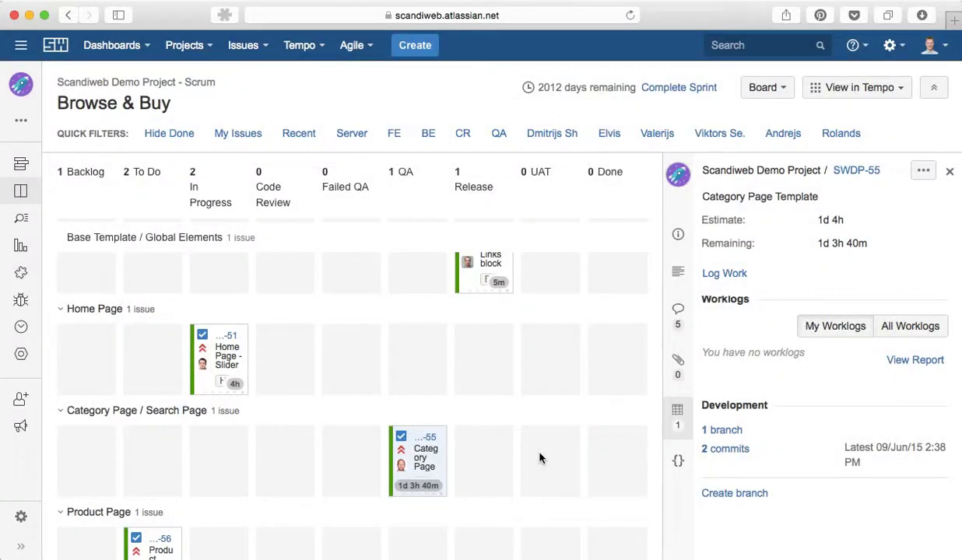
scroll(601, 378, up, 4)
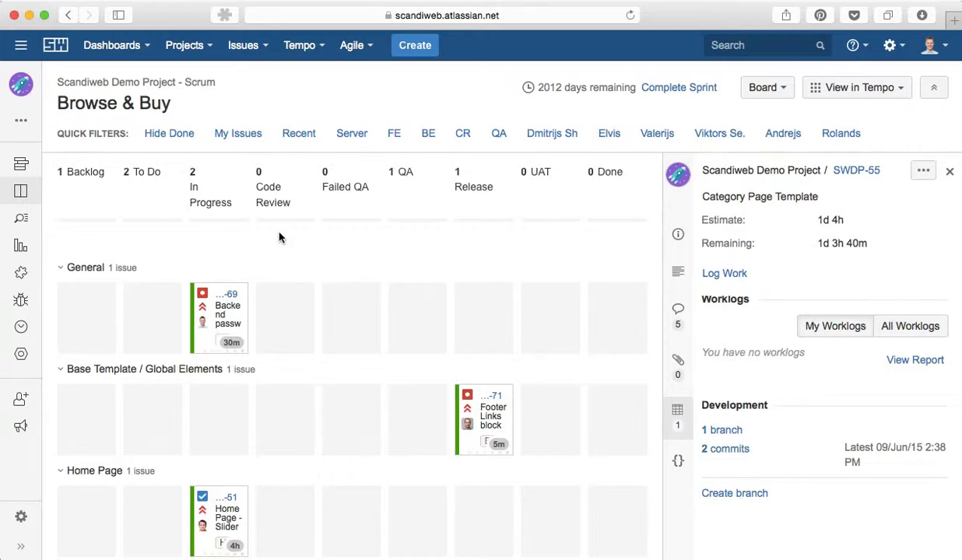
scroll(290, 322, down, 3)
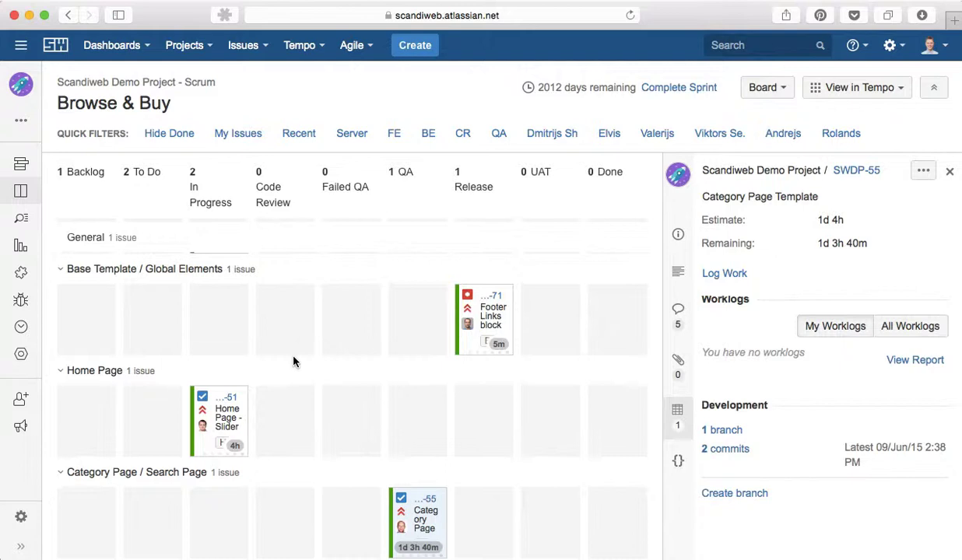
scroll(292, 360, up, 3)
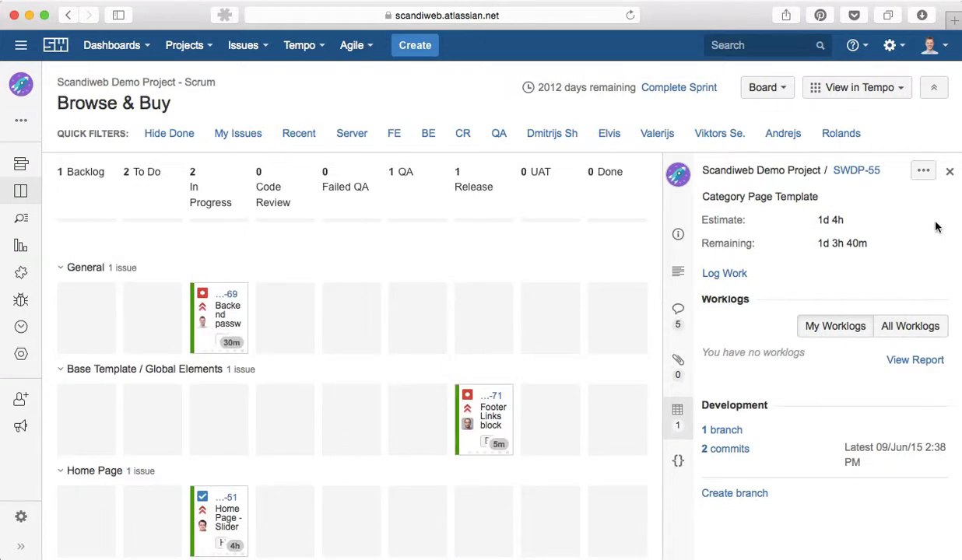
click(951, 171)
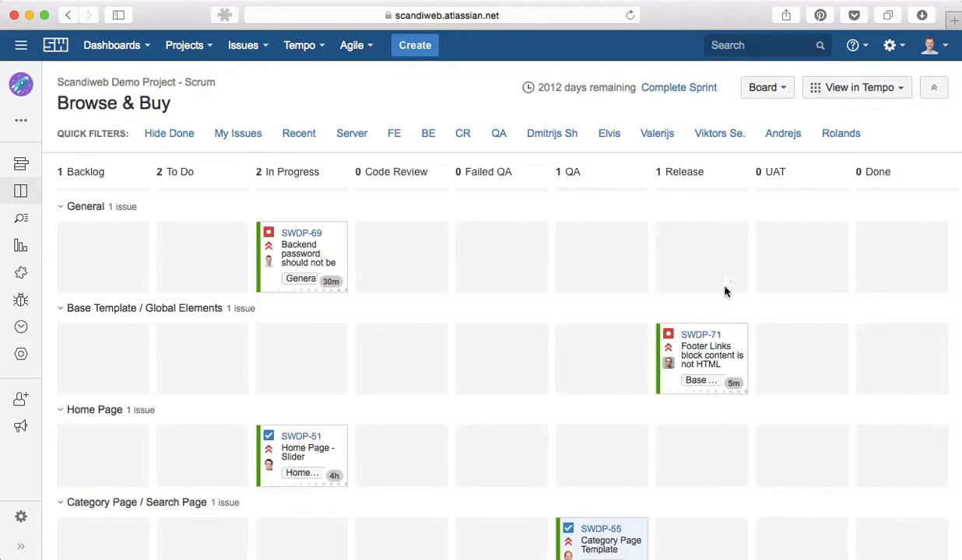
scroll(579, 341, down, 5)
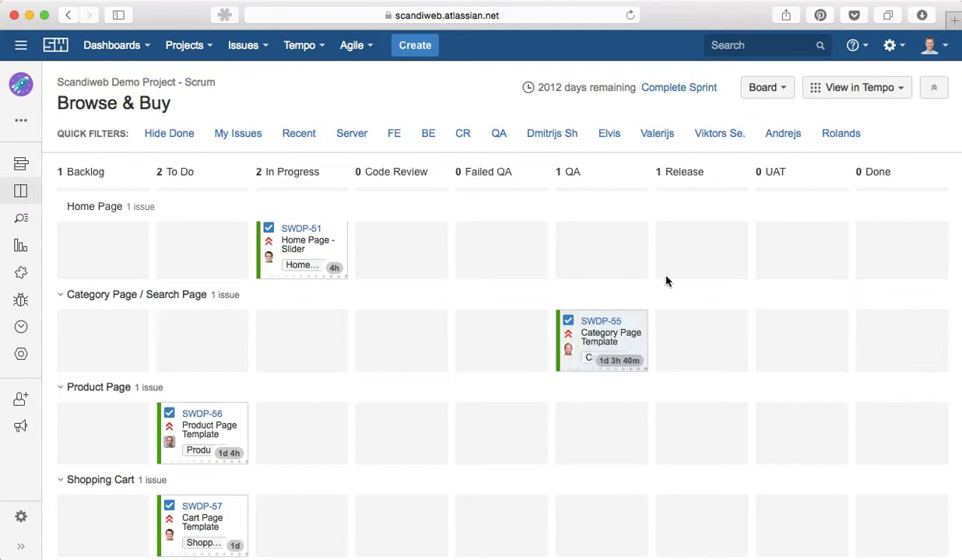
scroll(667, 284, up, 3)
scroll(666, 291, up, 2)
Read SWDP-71's comments and description, then open its full issue page in a new tab
click(701, 312)
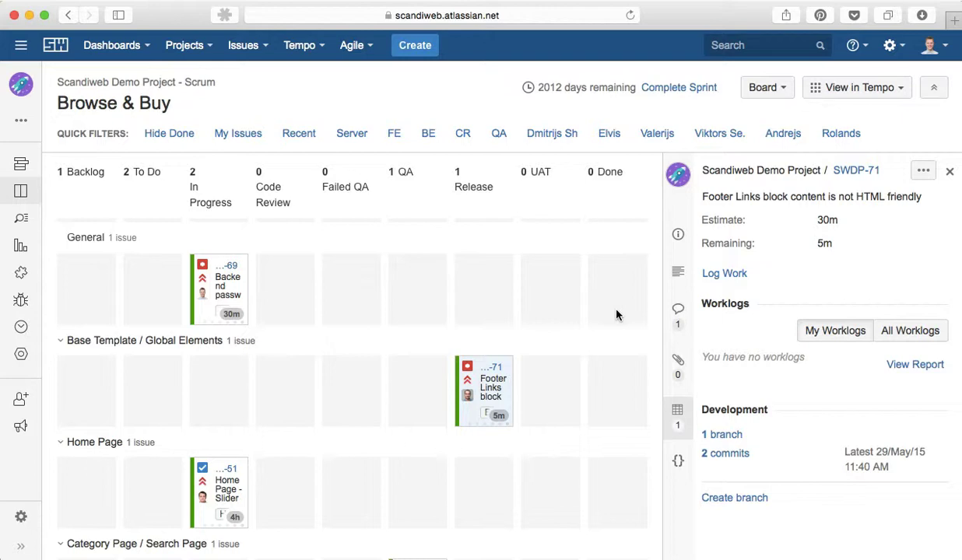
scroll(756, 358, up, 5)
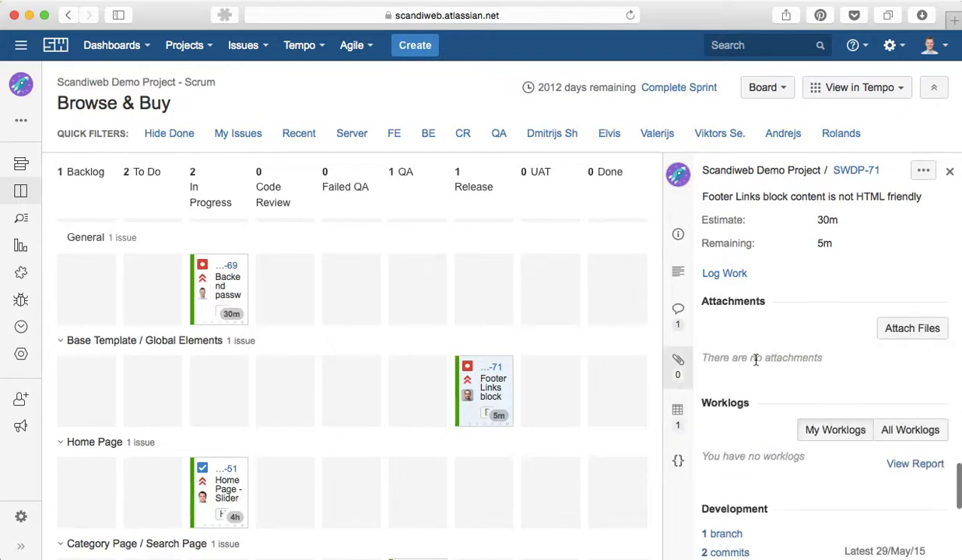
scroll(756, 365, up, 3)
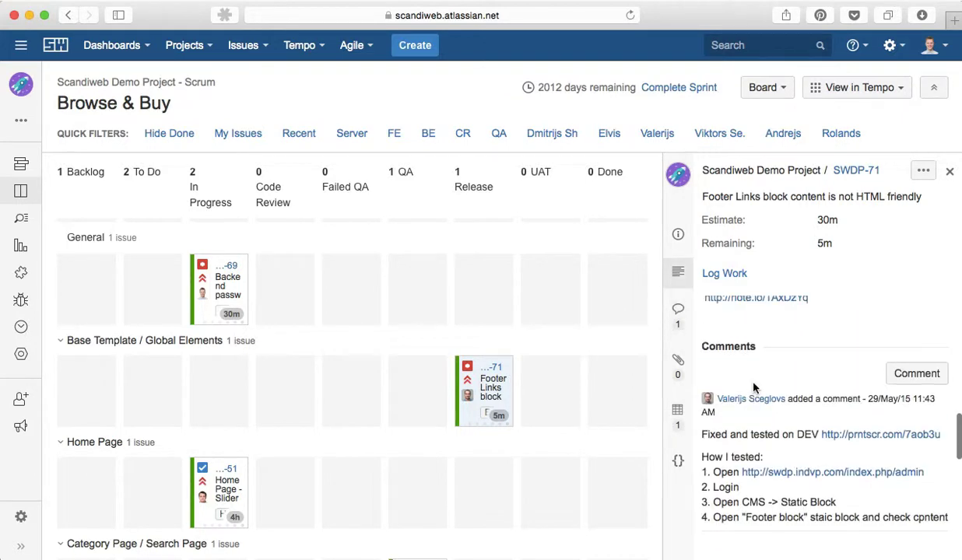
scroll(761, 449, down, 1)
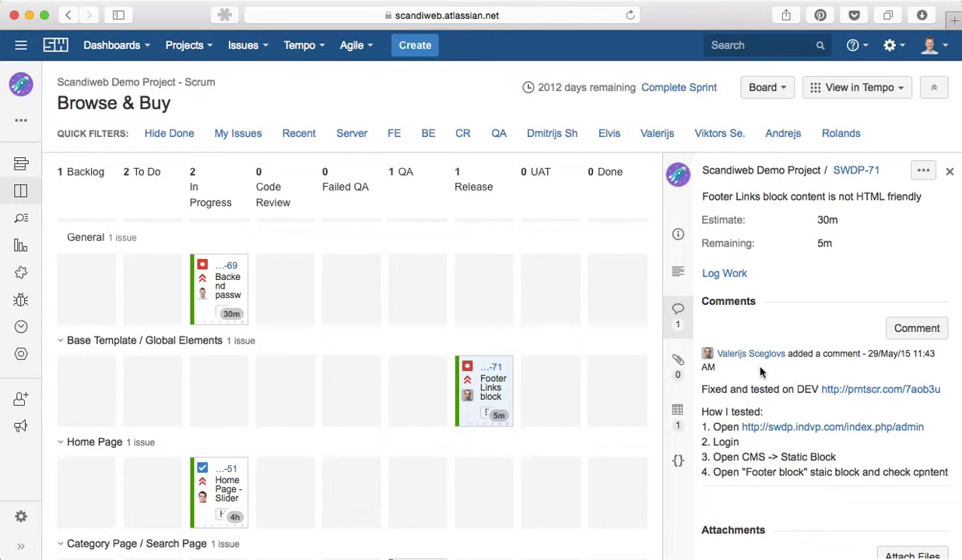
scroll(759, 393, up, 5)
scroll(797, 360, up, 3)
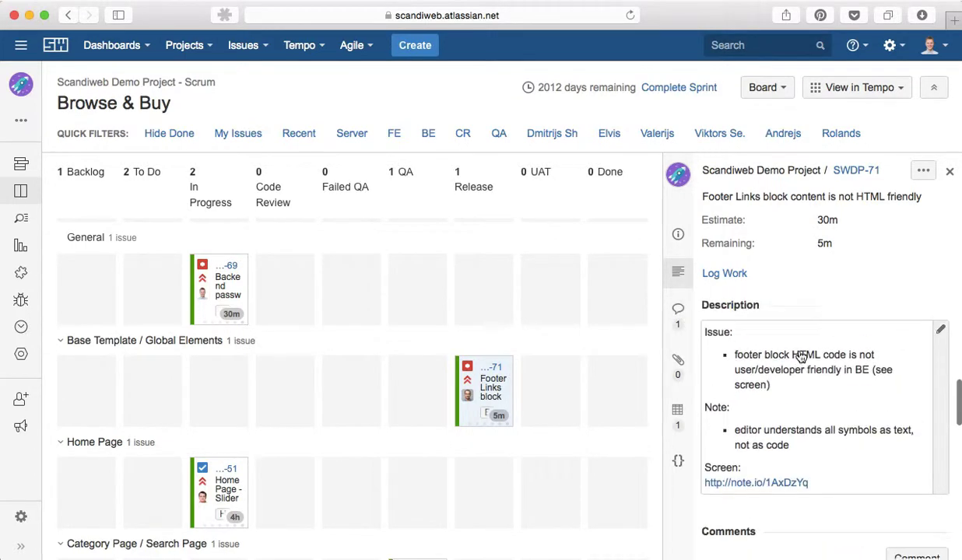
super+click(847, 169)
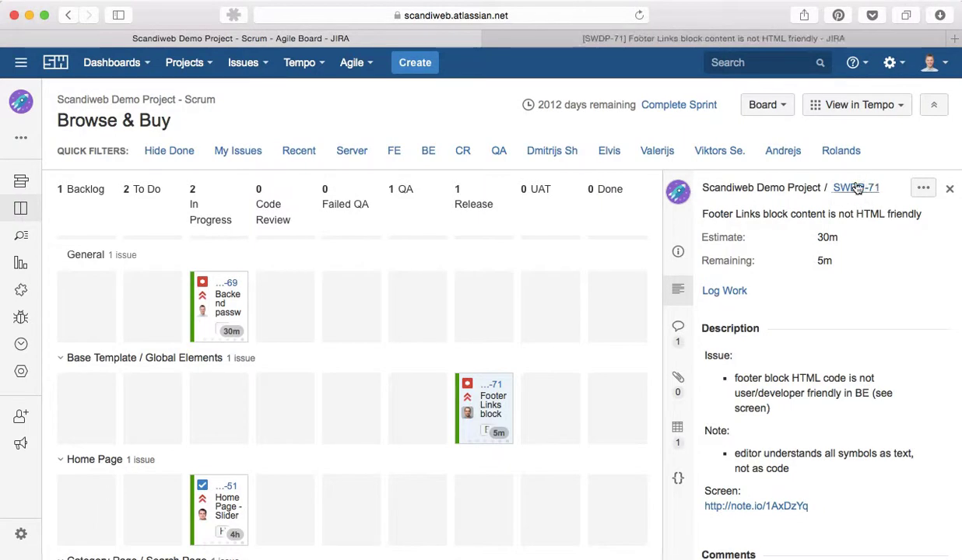
Scroll through SWDP-71's full issue page, then close that tab
click(580, 41)
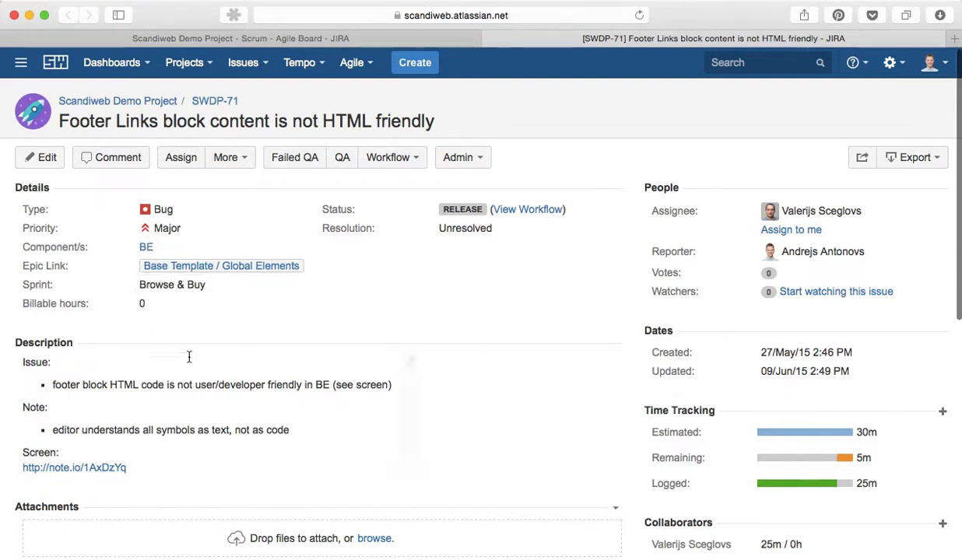
scroll(189, 360, down, 3)
scroll(171, 446, down, 8)
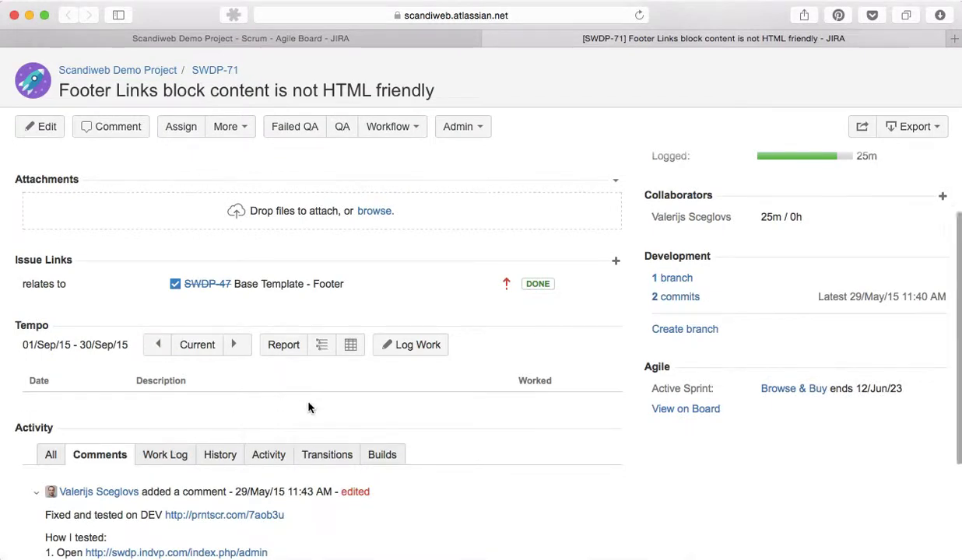
key(super+w)
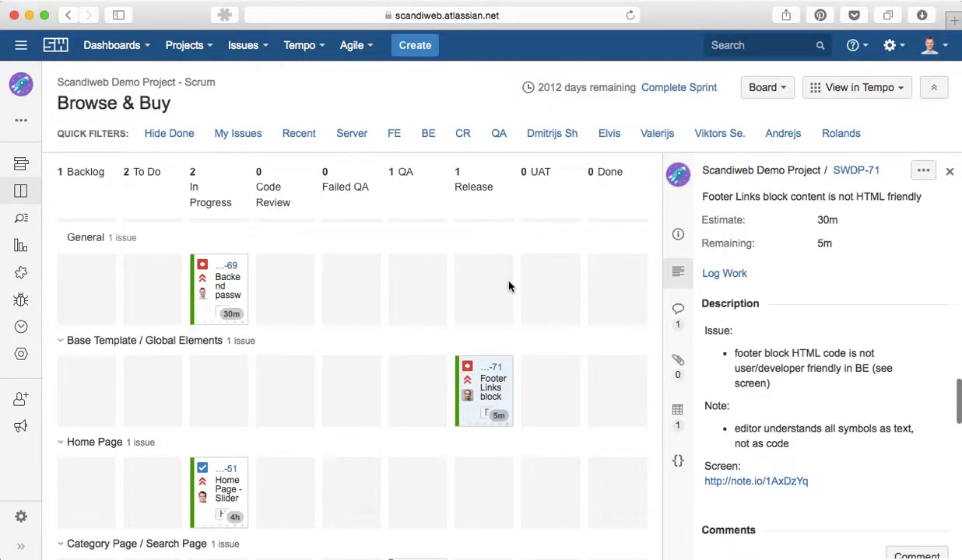
Close the SWDP-71 details and toggle the FE and one team-member quick filter on and off
click(950, 172)
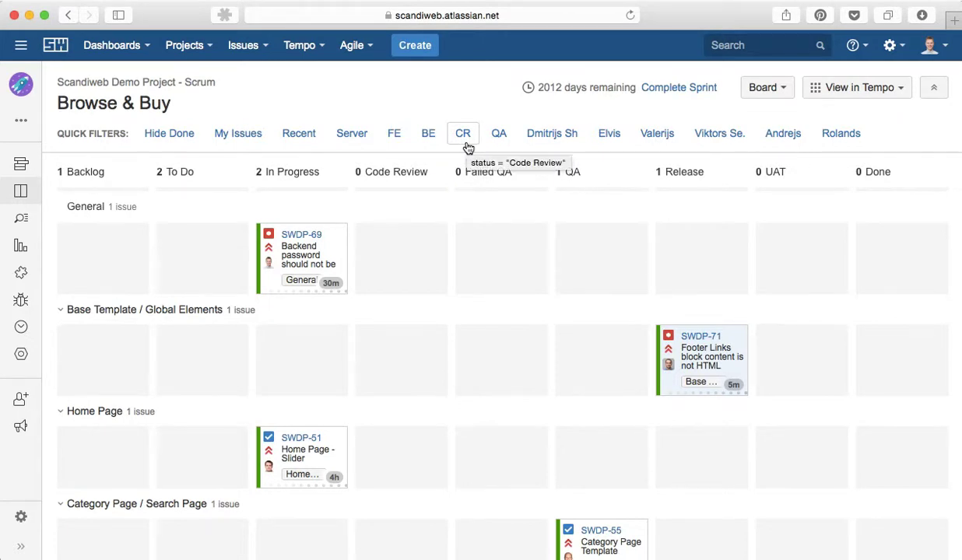
click(393, 134)
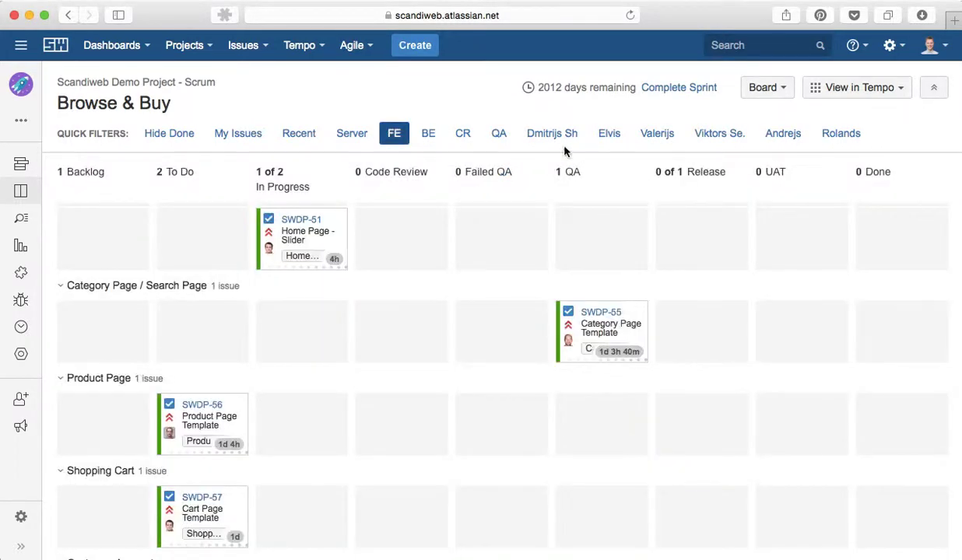
click(609, 135)
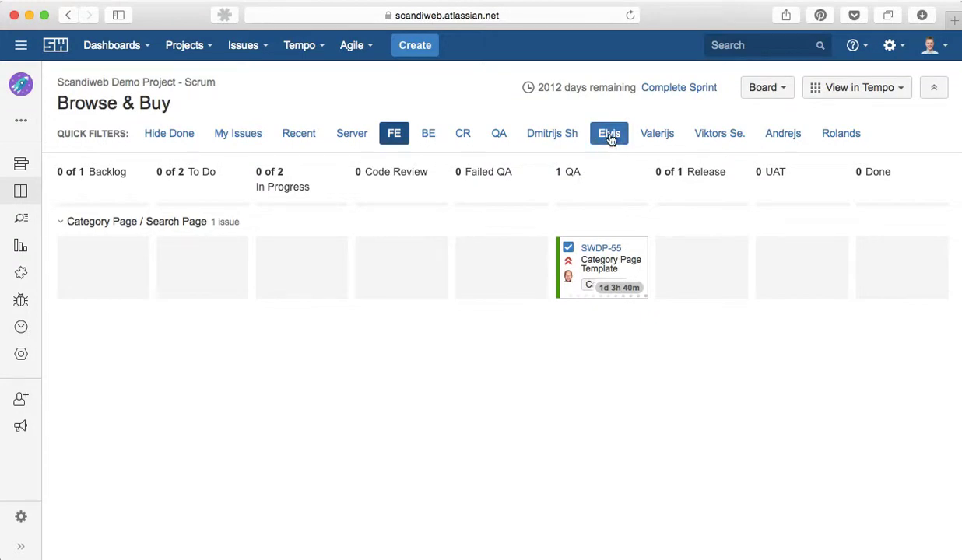
click(609, 134)
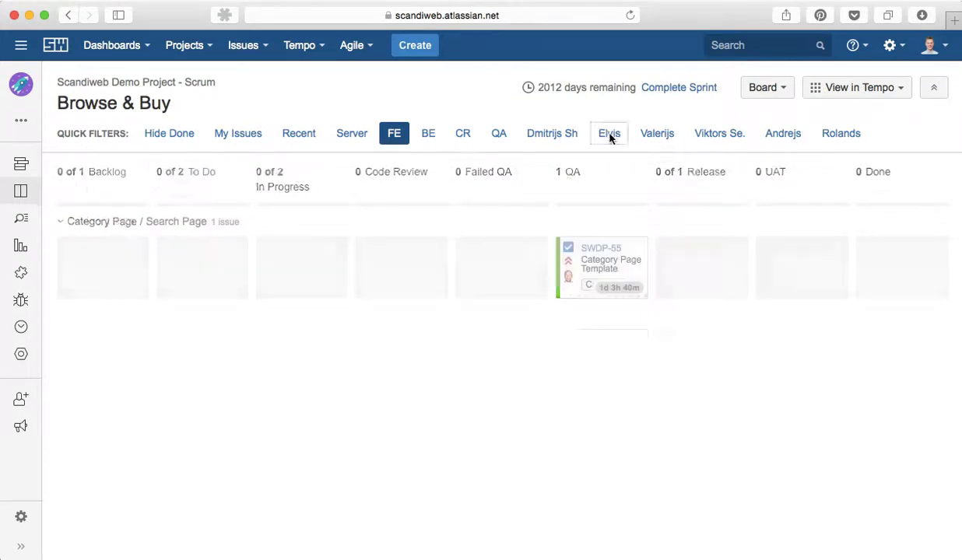
click(385, 137)
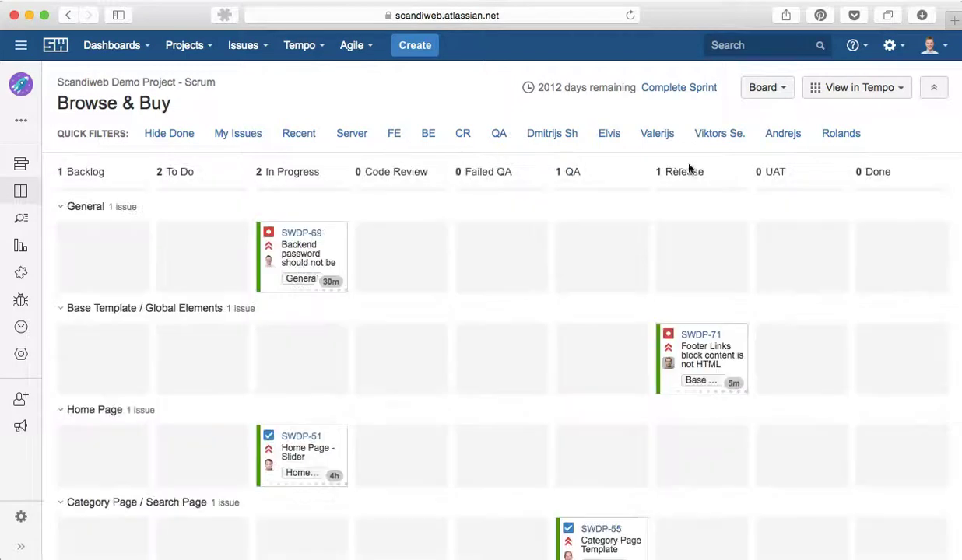
Try two more team-member quick filters, clear them, and show the Boards in this project list
click(833, 139)
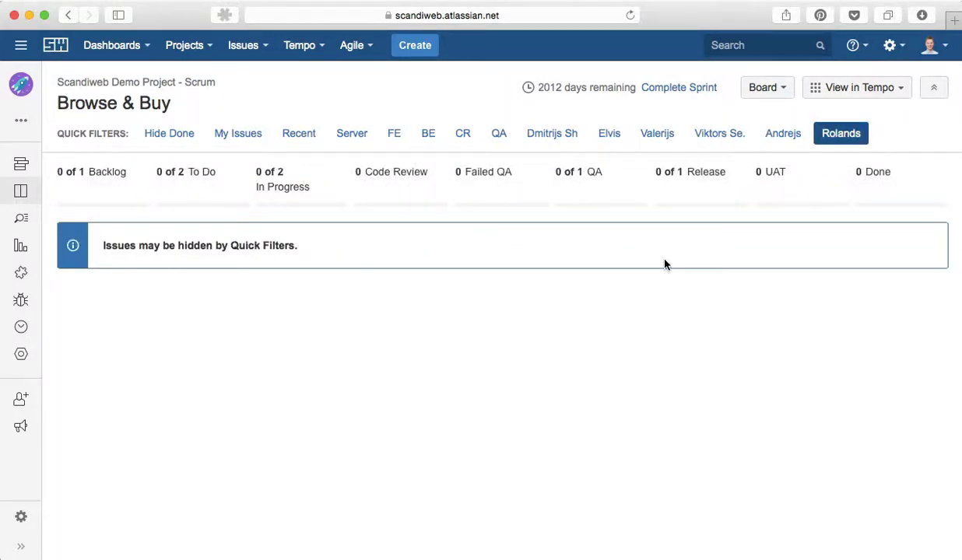
click(838, 139)
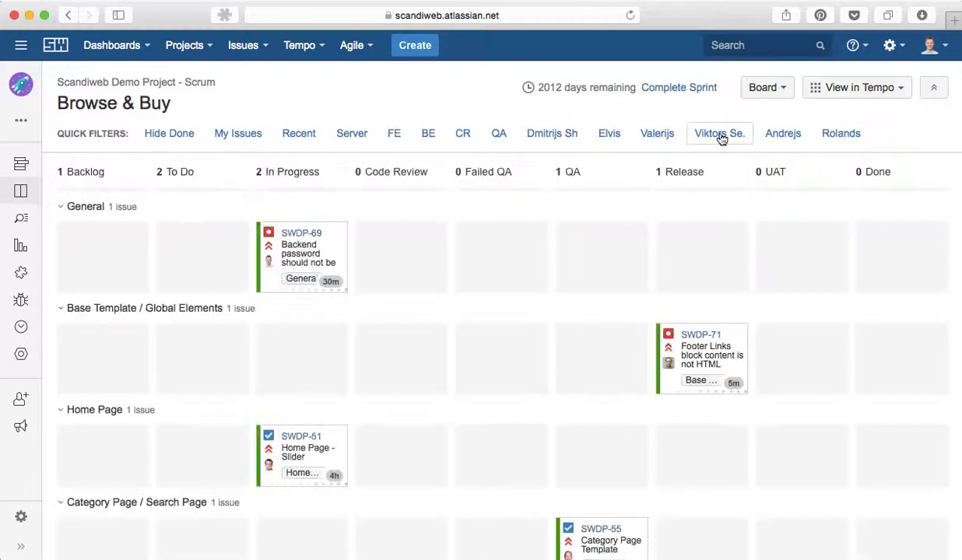
click(719, 136)
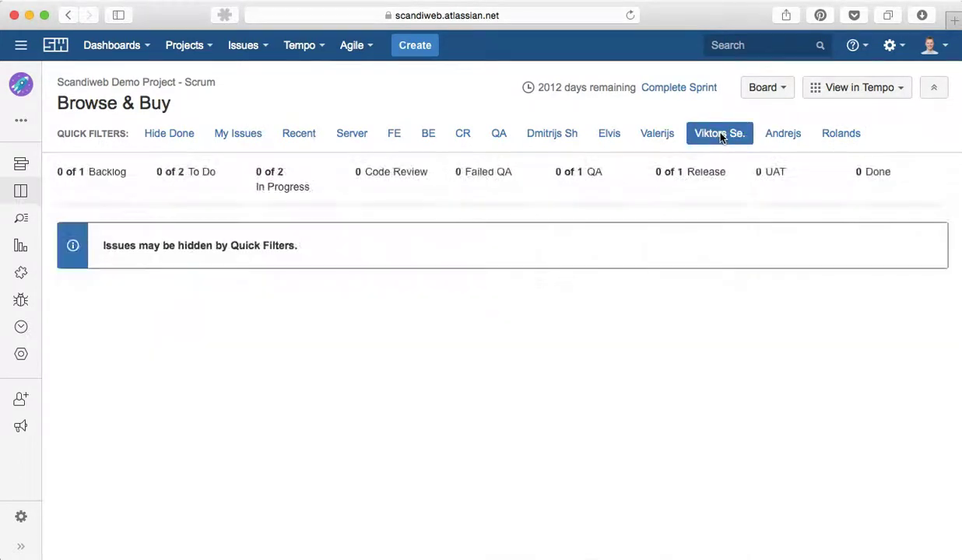
click(714, 138)
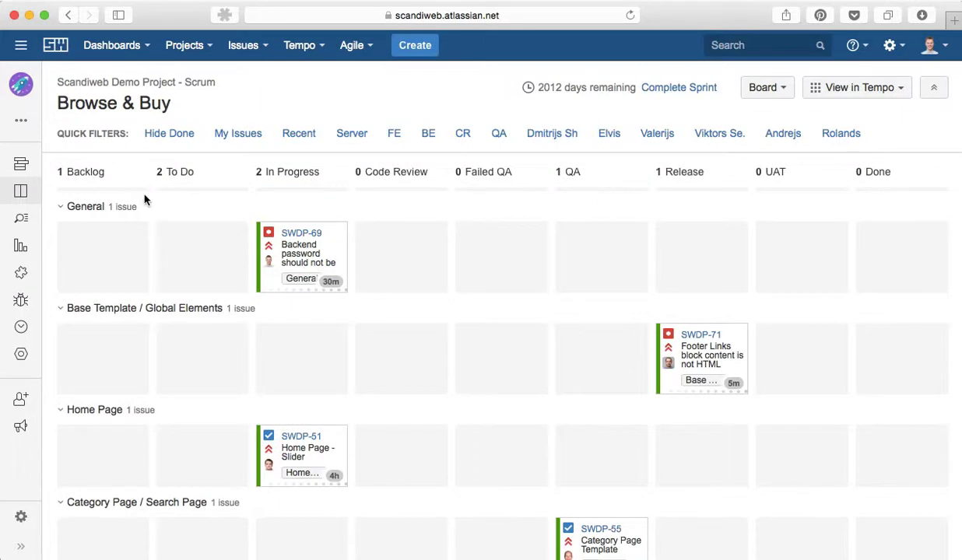
click(21, 120)
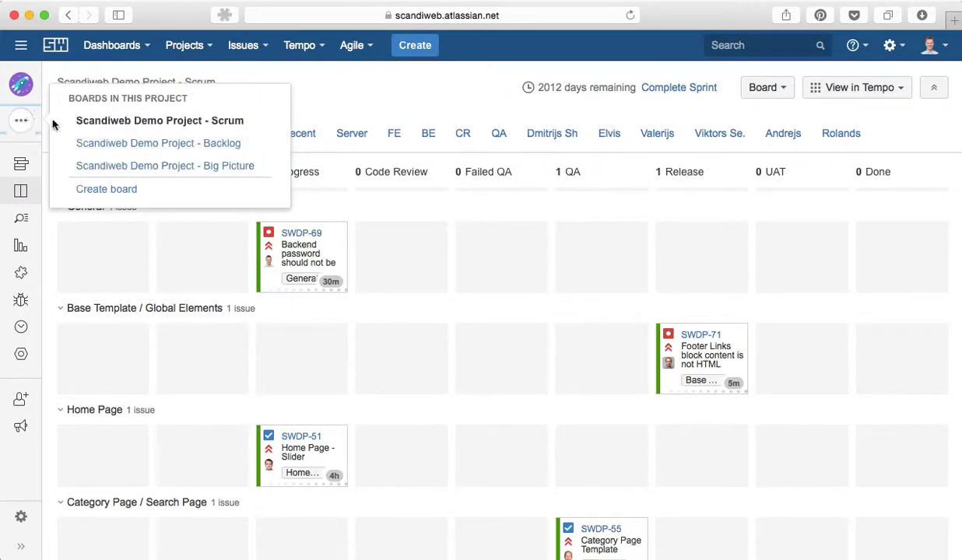